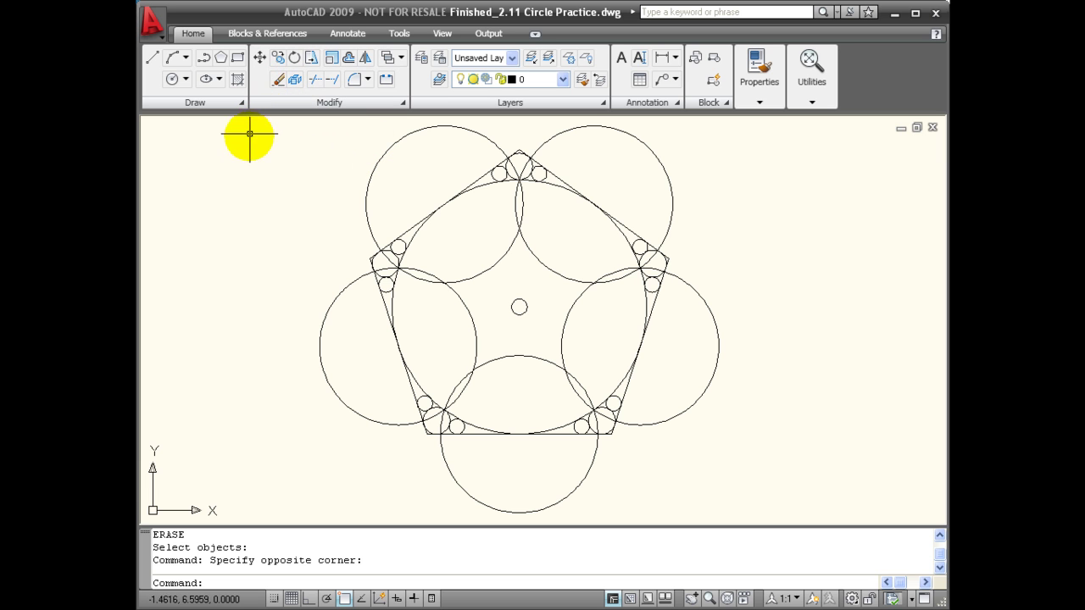
Step: Erase three small corner circles by picking each one individually
{"action": "left_click", "coordinate": [277, 82]}
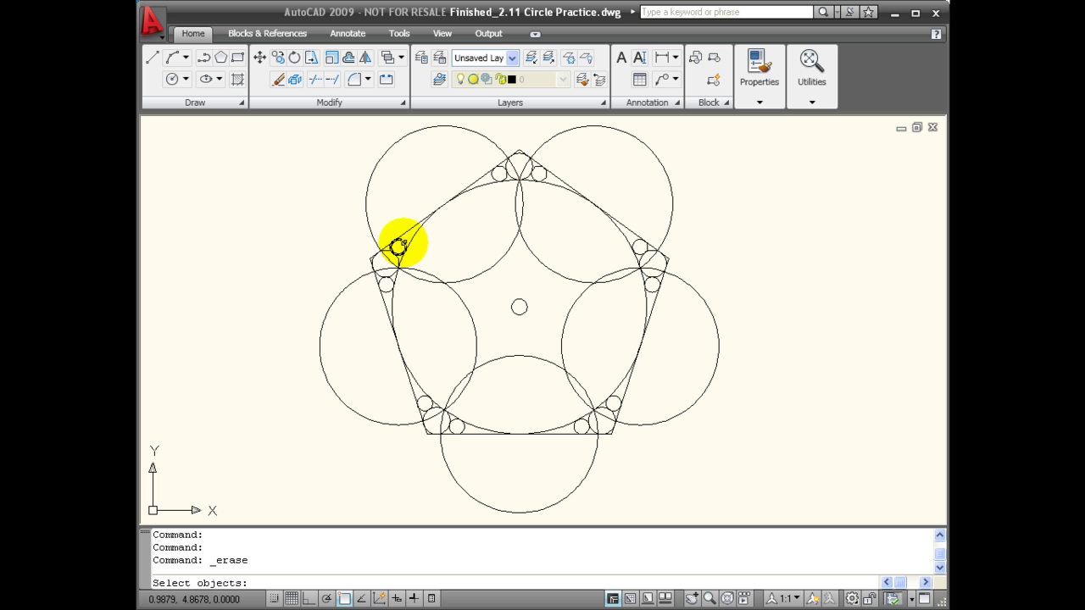
{"action": "left_click", "coordinate": [398, 246]}
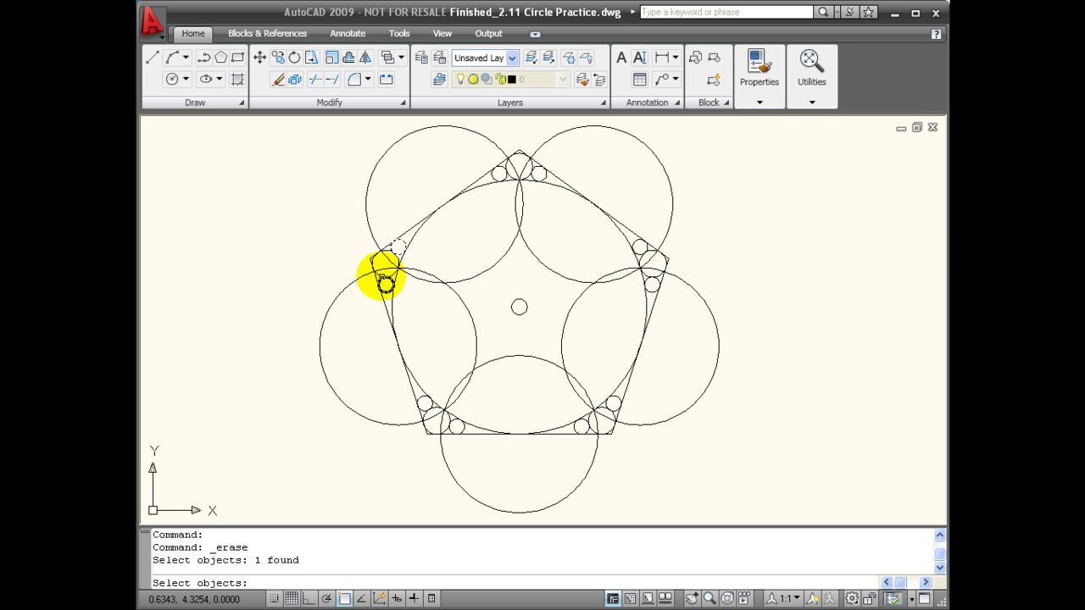
{"action": "left_click", "coordinate": [385, 265]}
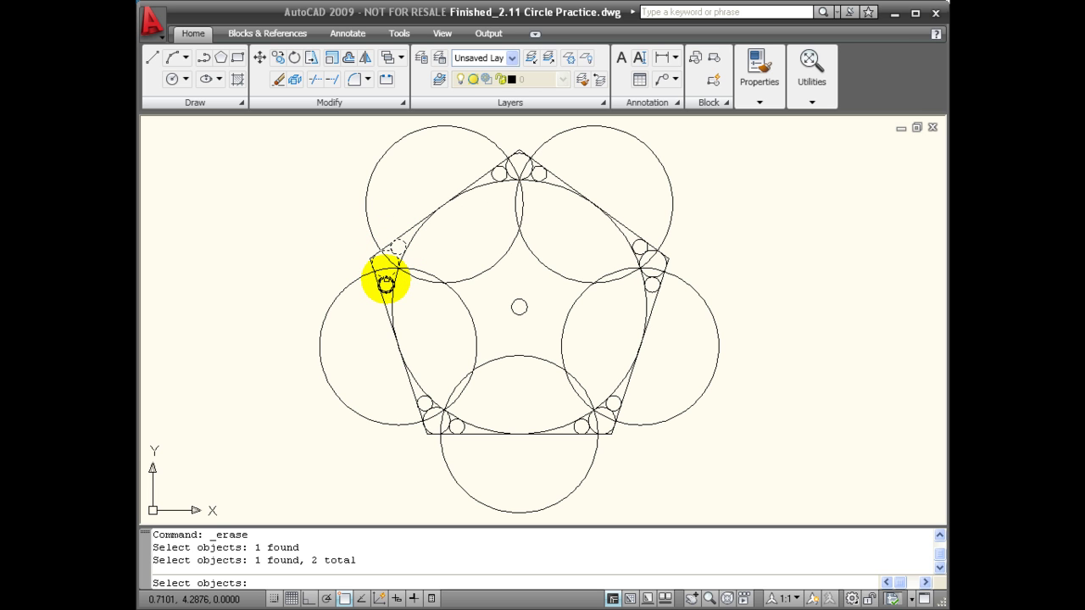
{"action": "left_click", "coordinate": [386, 285]}
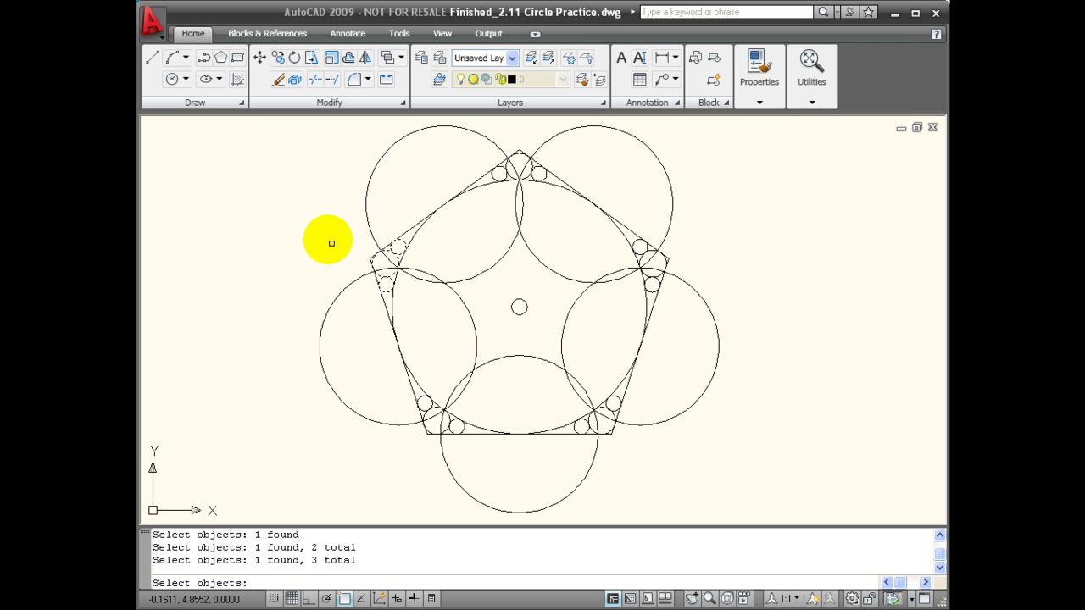
{"action": "key", "text": "Return"}
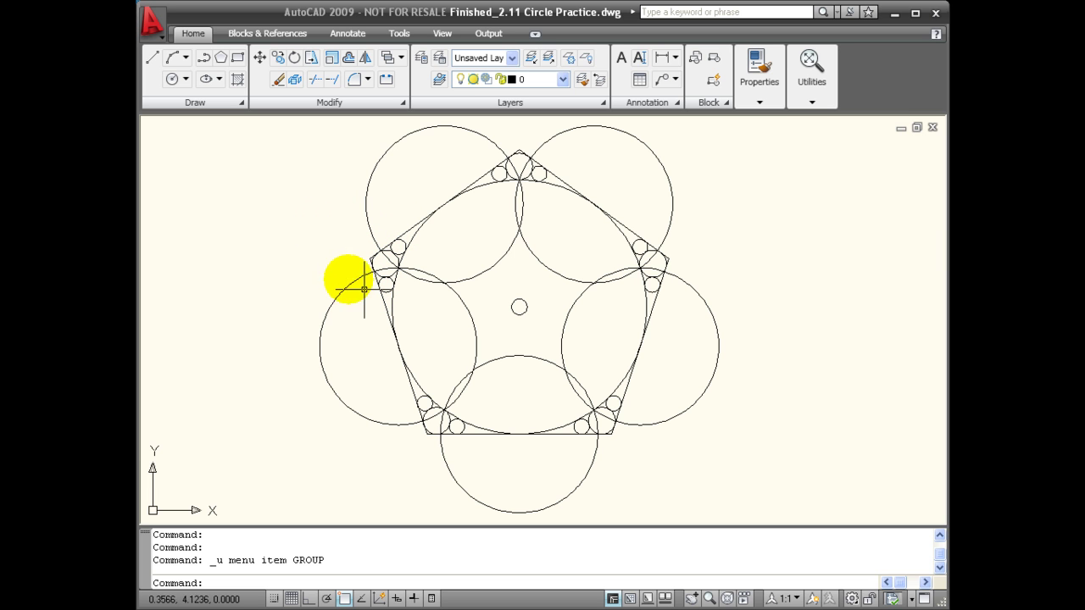
Step: Start a new Erase and window-select the three small circles at the upper-left vertex
{"action": "left_click", "coordinate": [282, 80]}
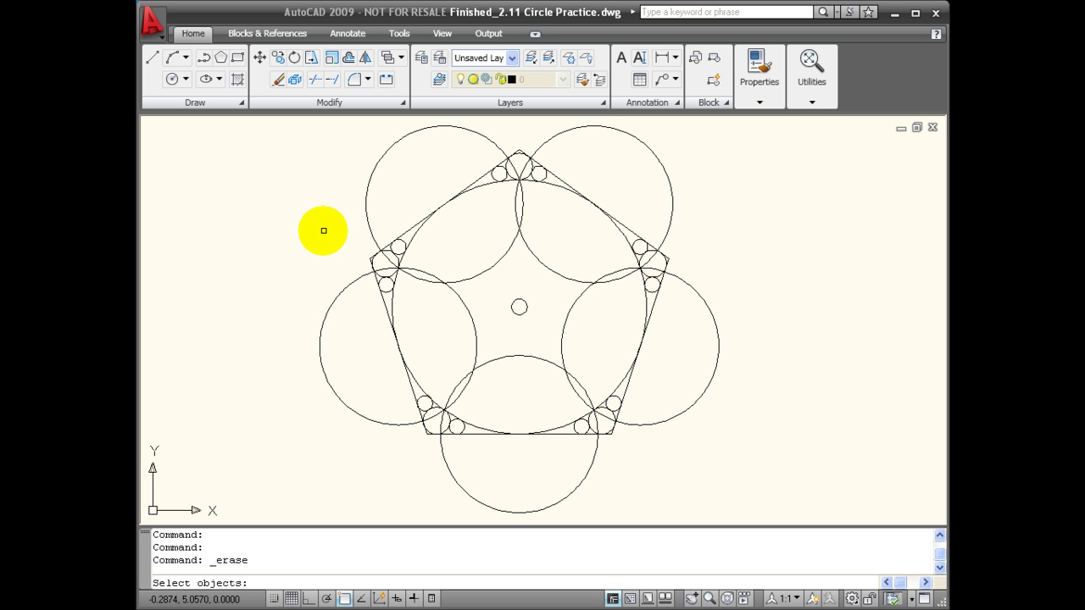
{"action": "left_click", "coordinate": [322, 231]}
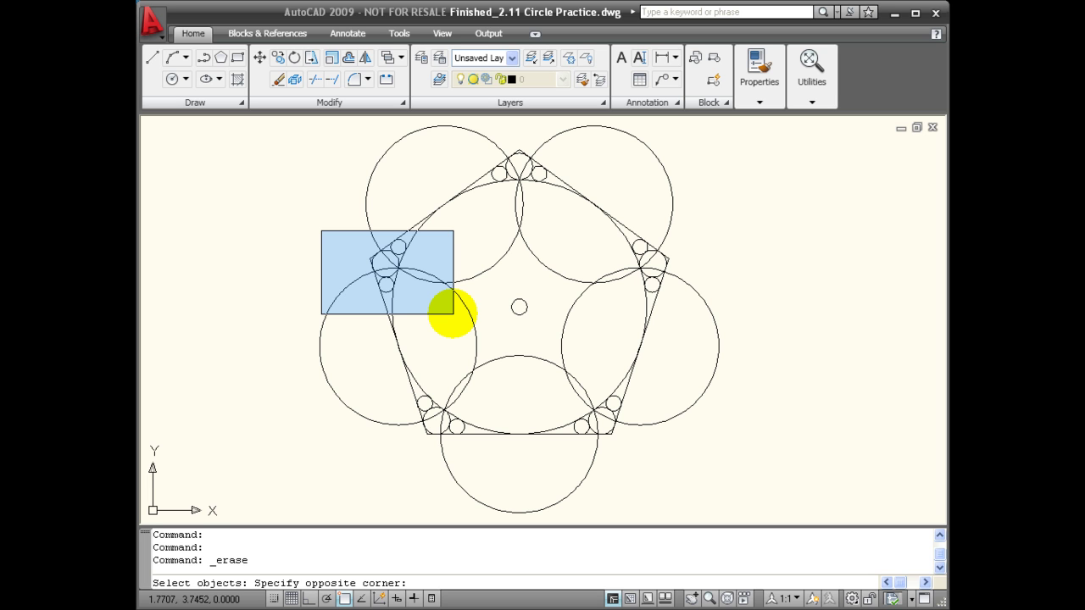
{"action": "left_click", "coordinate": [453, 313]}
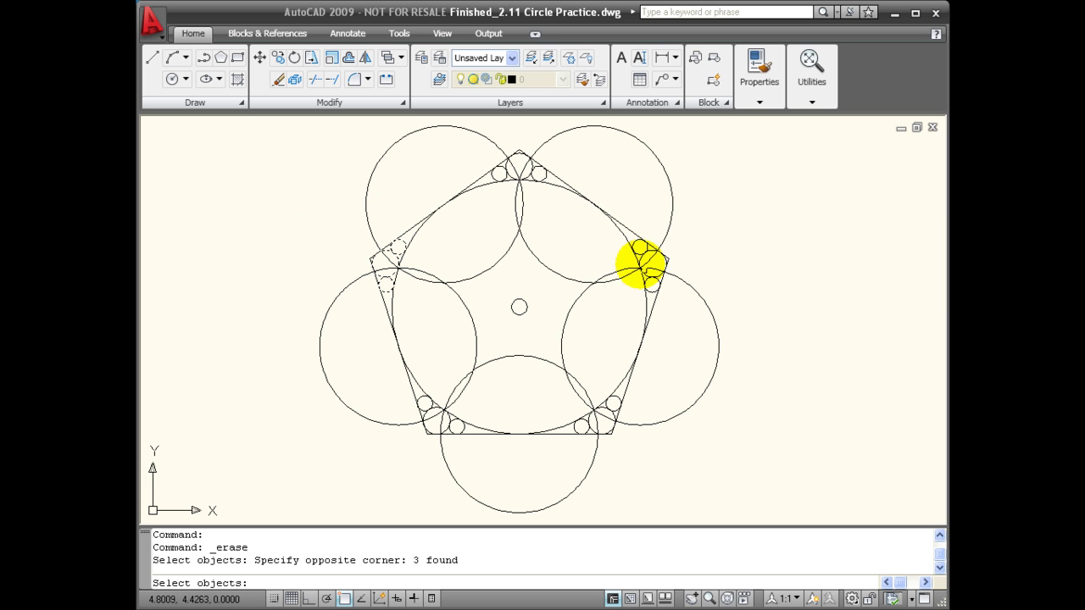
Step: Window-select the three right-corner small circles, deselect the large upper-right circle, and erase the selection
{"action": "left_click", "coordinate": [595, 230]}
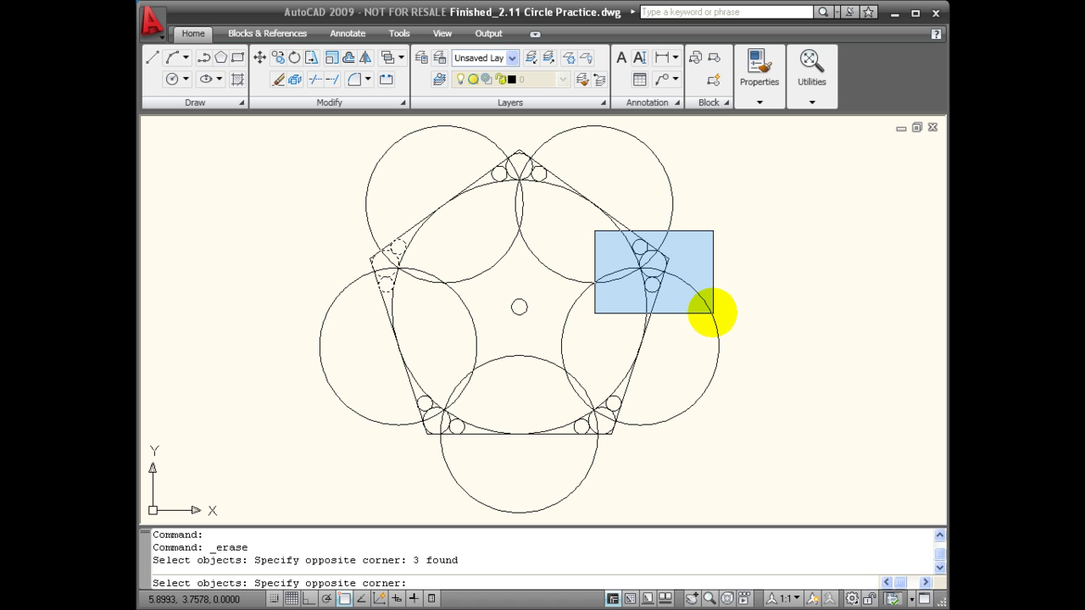
{"action": "left_click", "coordinate": [712, 312]}
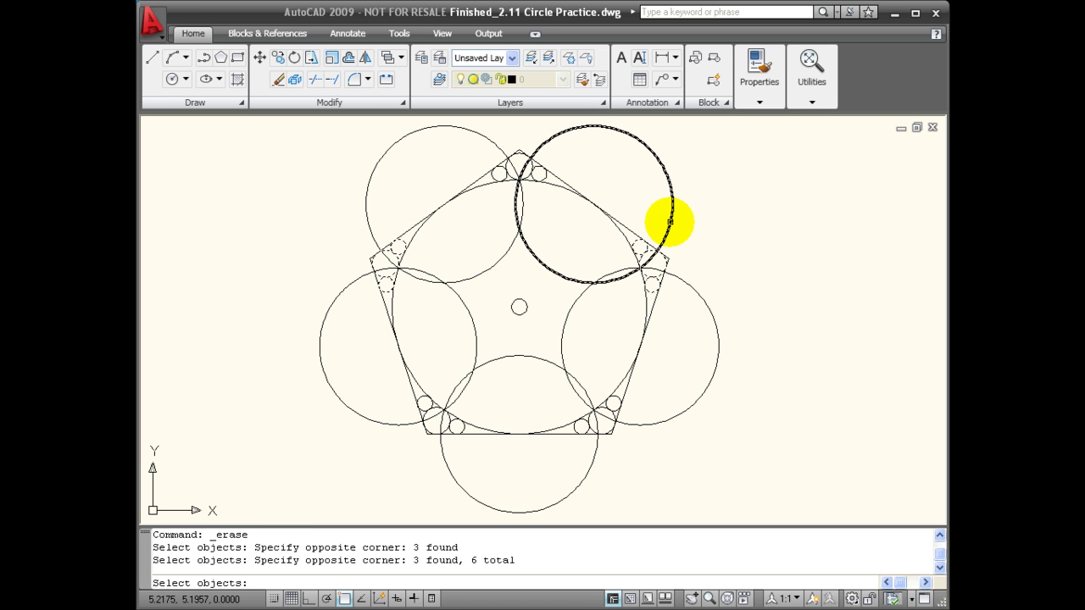
{"action": "left_click", "coordinate": [670, 222]}
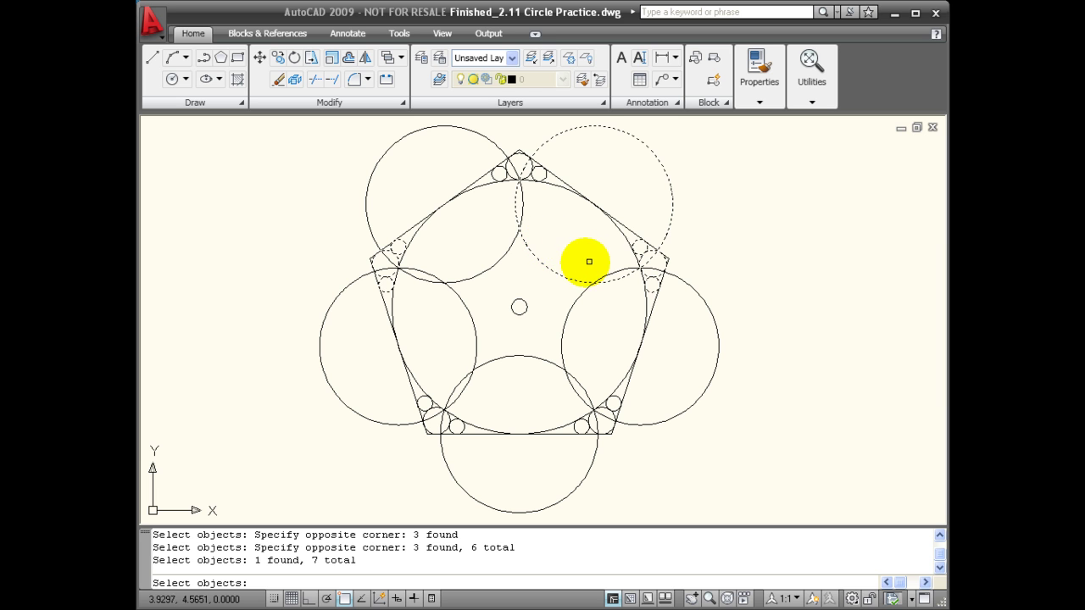
{"action": "left_click", "coordinate": [559, 278], "text": "shift"}
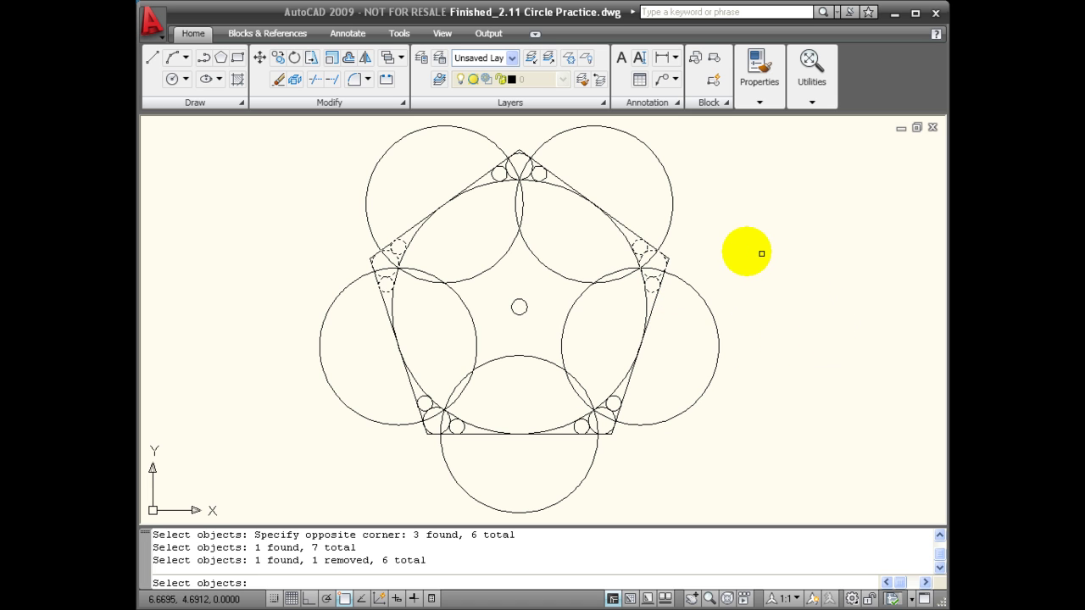
{"action": "key", "text": "Return"}
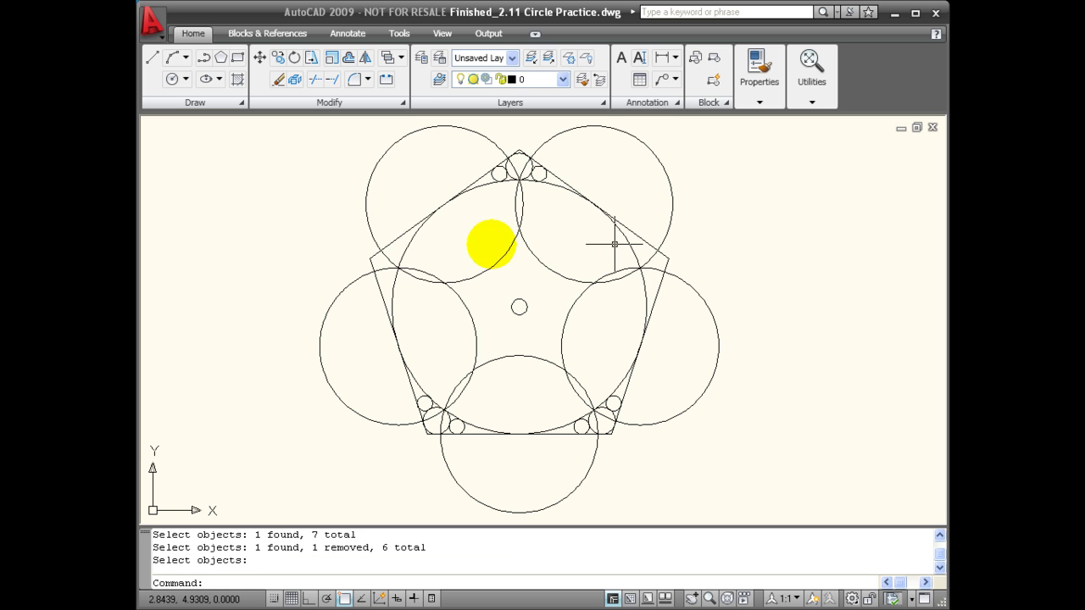
Step: Undo the corner-circle erase, then crossing-erase the seven objects on the drawing's right side
{"action": "left_click", "coordinate": [441, 281]}
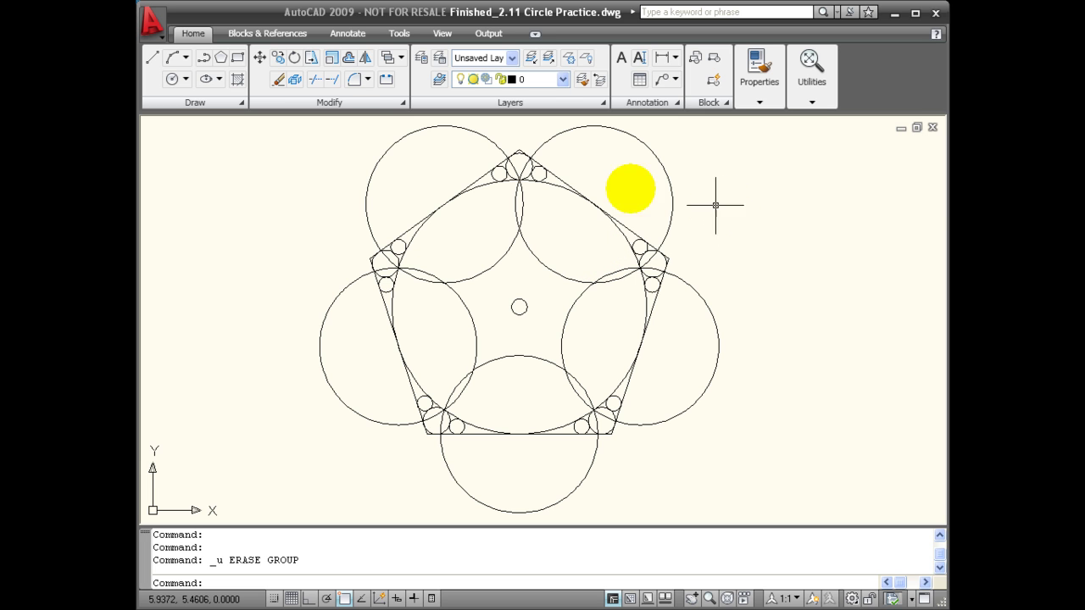
{"action": "left_click", "coordinate": [278, 78]}
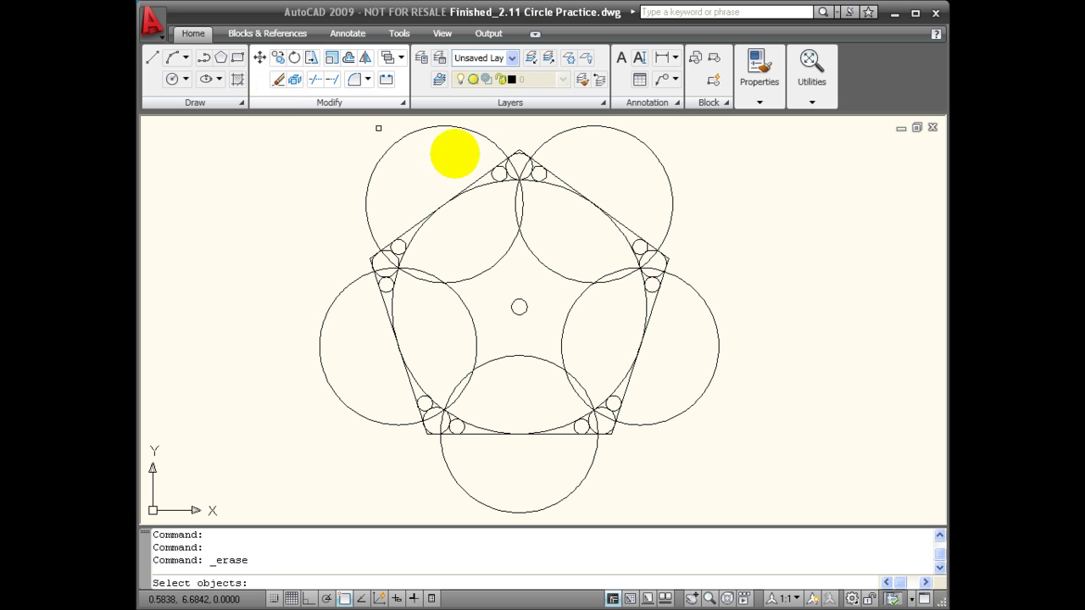
{"action": "left_click", "coordinate": [725, 209]}
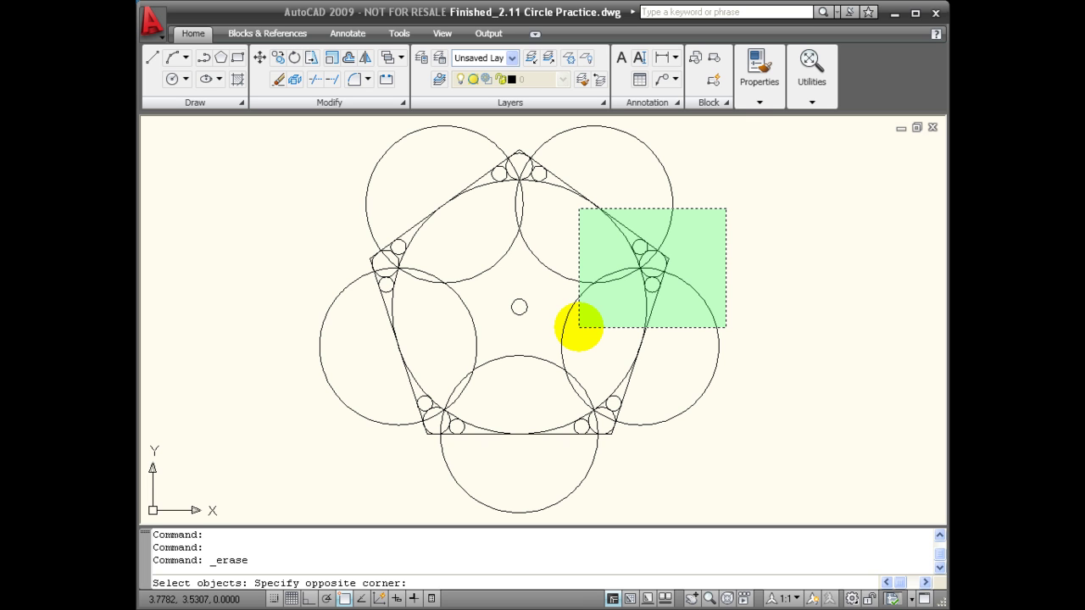
{"action": "left_click", "coordinate": [579, 327]}
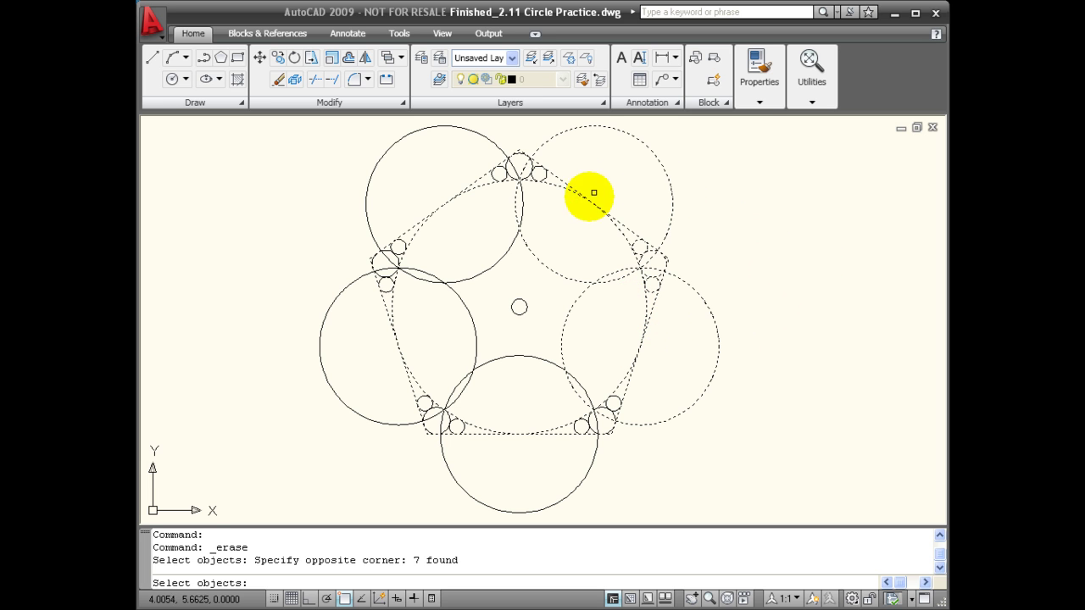
{"action": "key", "text": "Return"}
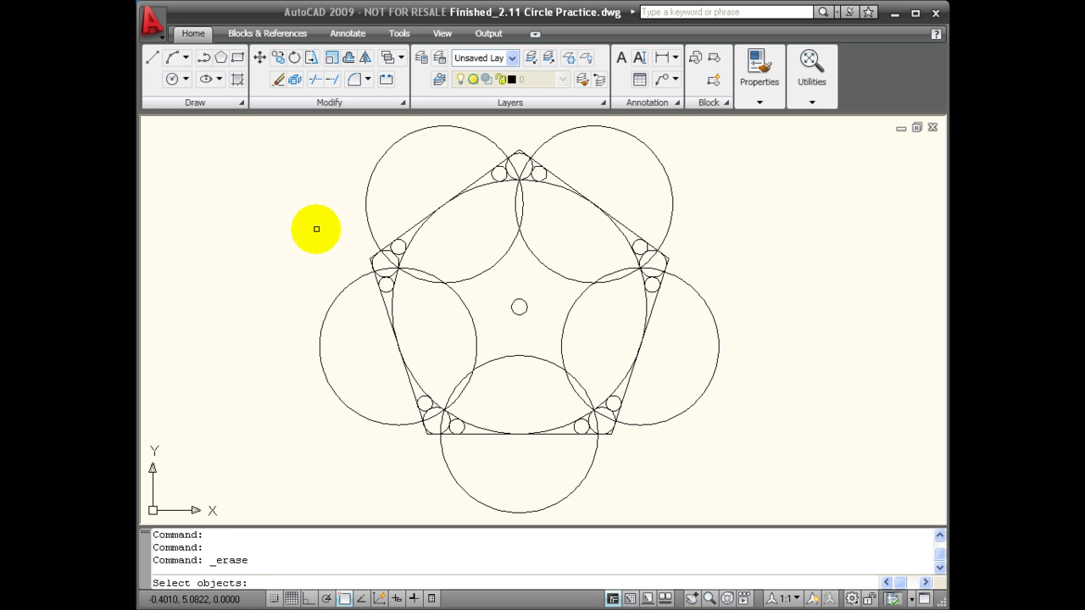
{"action": "type", "text": "w"}
{"action": "key", "text": "Return"}
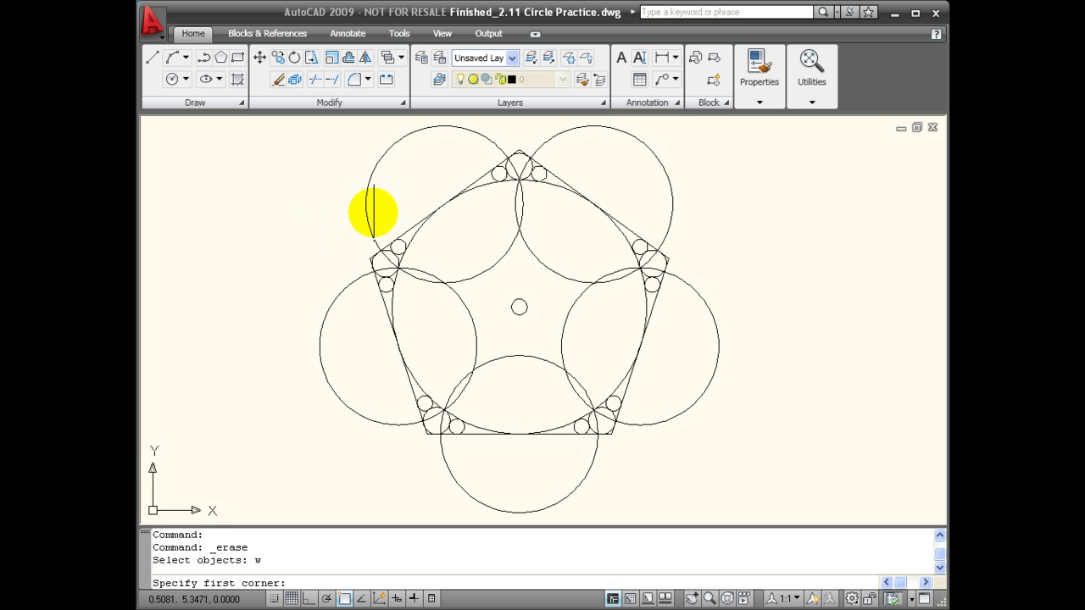
{"action": "left_click", "coordinate": [473, 204]}
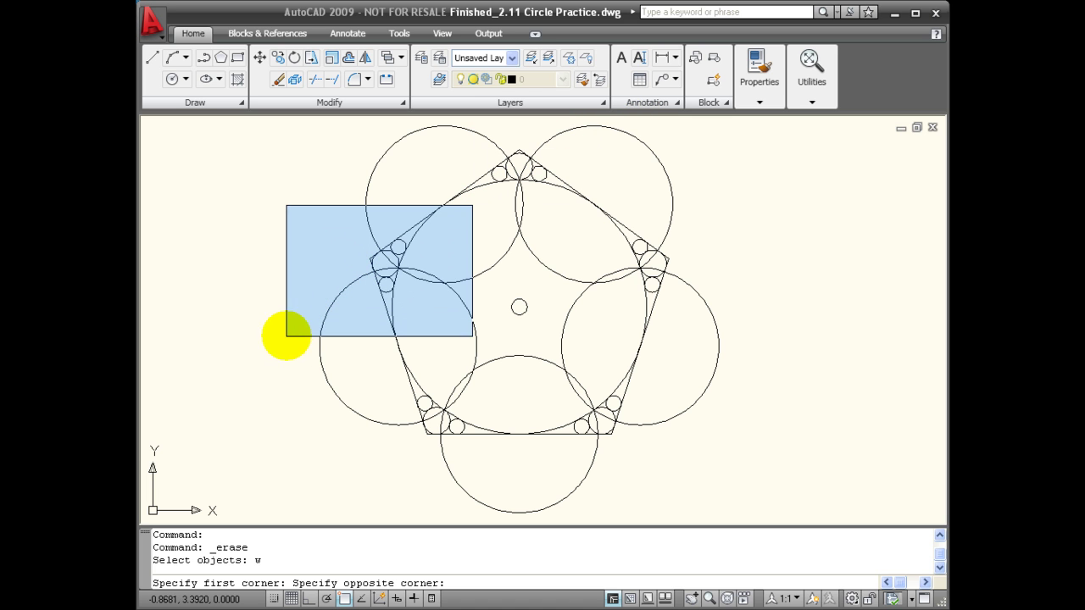
{"action": "left_click", "coordinate": [297, 320]}
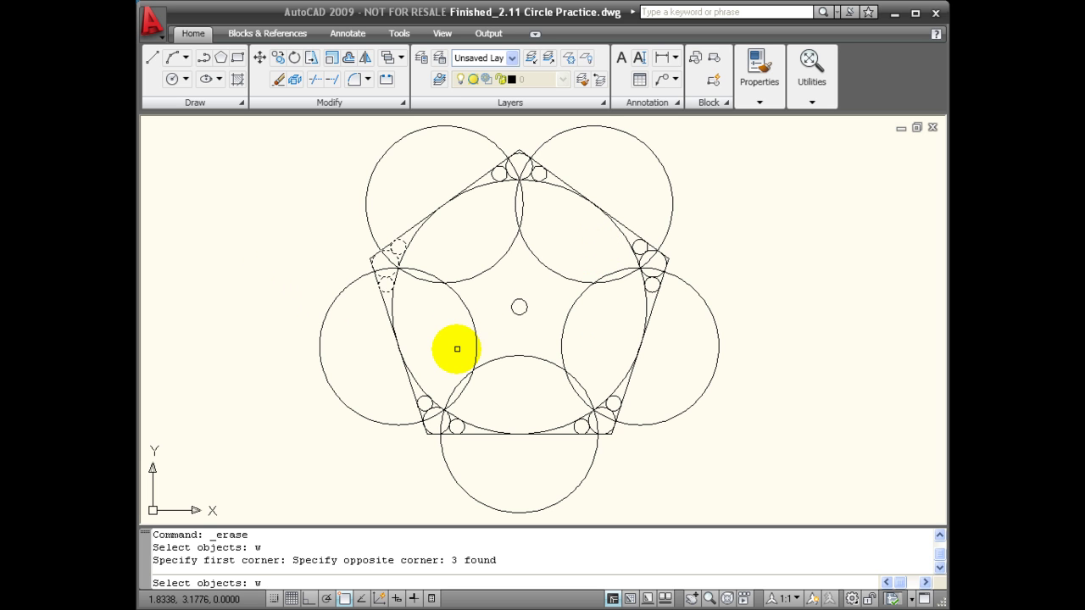
{"action": "type", "text": "w"}
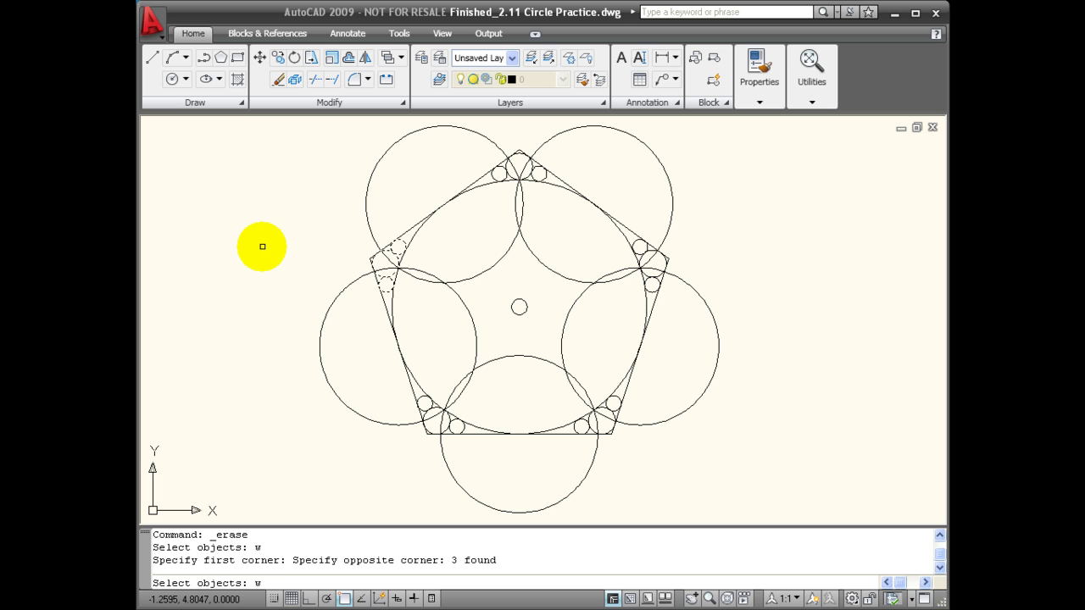
{"action": "key", "text": "Return"}
{"action": "left_click", "coordinate": [463, 145]}
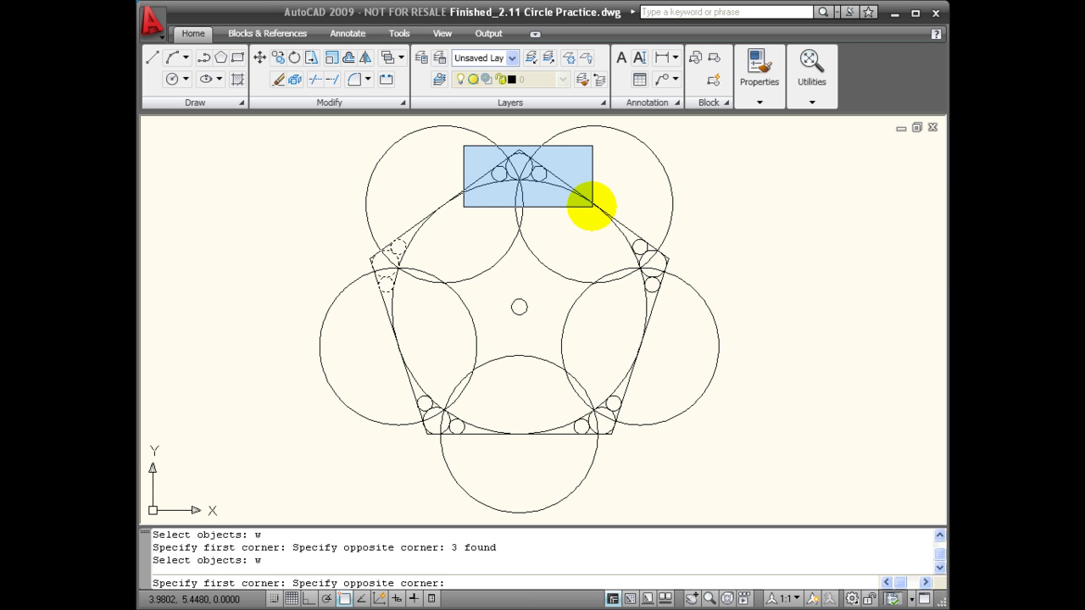
{"action": "left_click", "coordinate": [593, 206]}
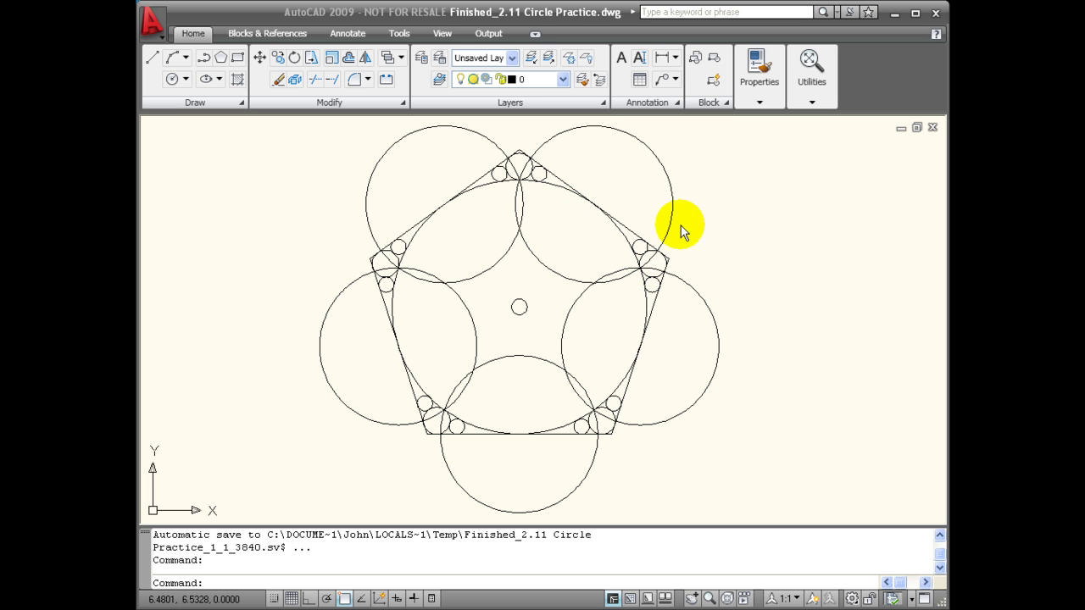
Step: Erase the pentagon, inner circle, two right circles and right-corner circles using the C crossing option
{"action": "left_click", "coordinate": [277, 80]}
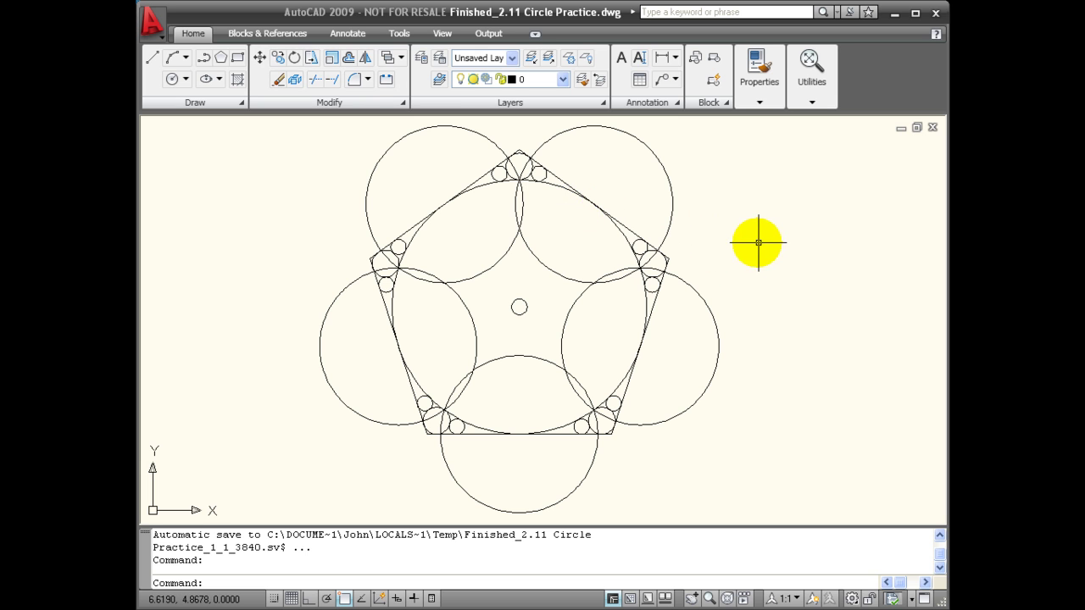
{"action": "left_click", "coordinate": [278, 79]}
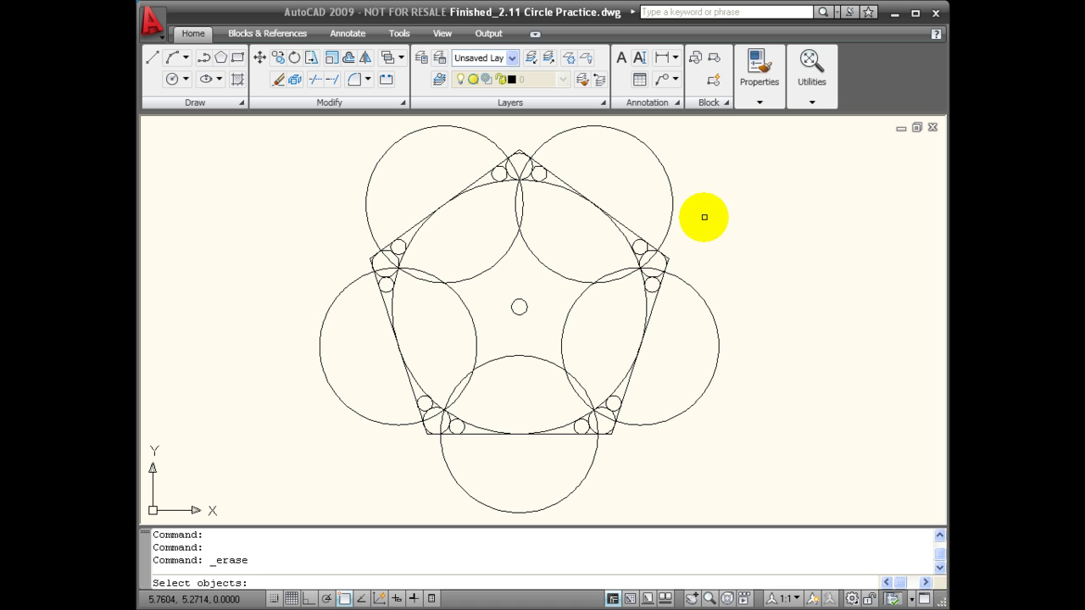
{"action": "type", "text": "c"}
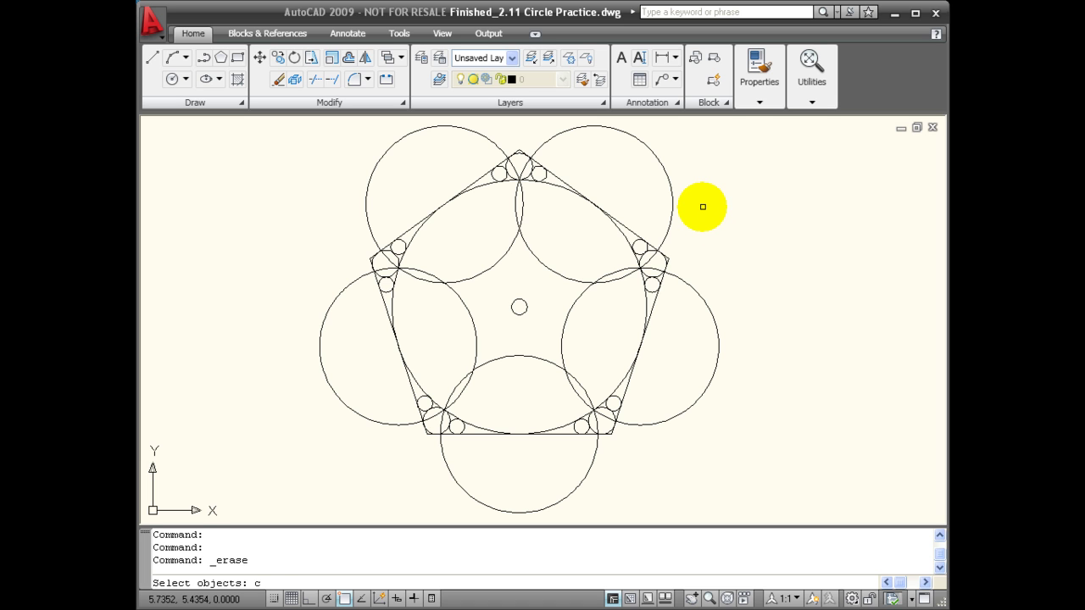
{"action": "key", "text": "Return"}
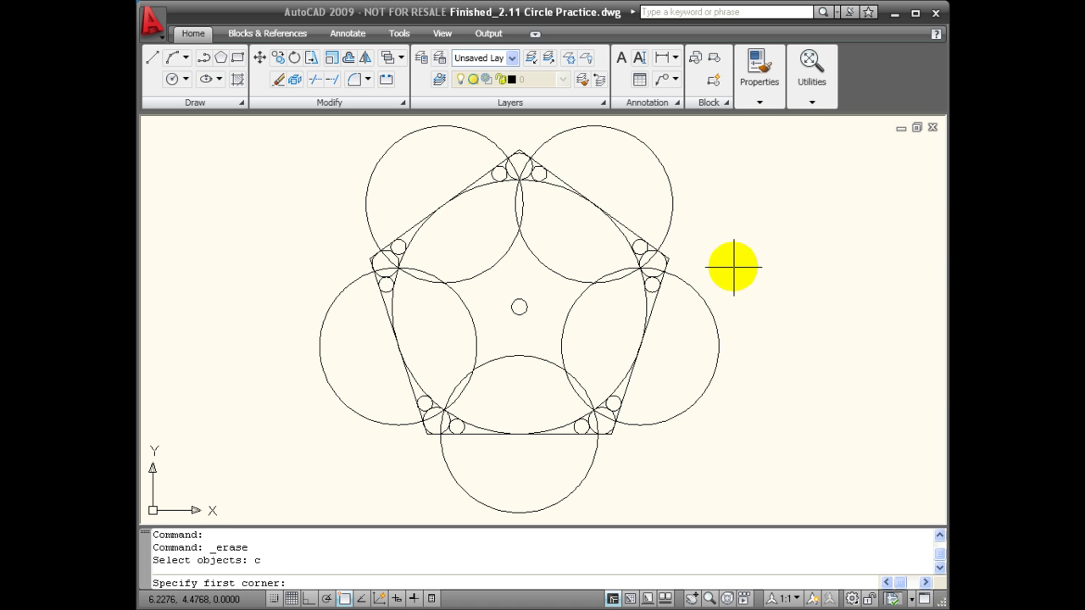
{"action": "left_click", "coordinate": [555, 219]}
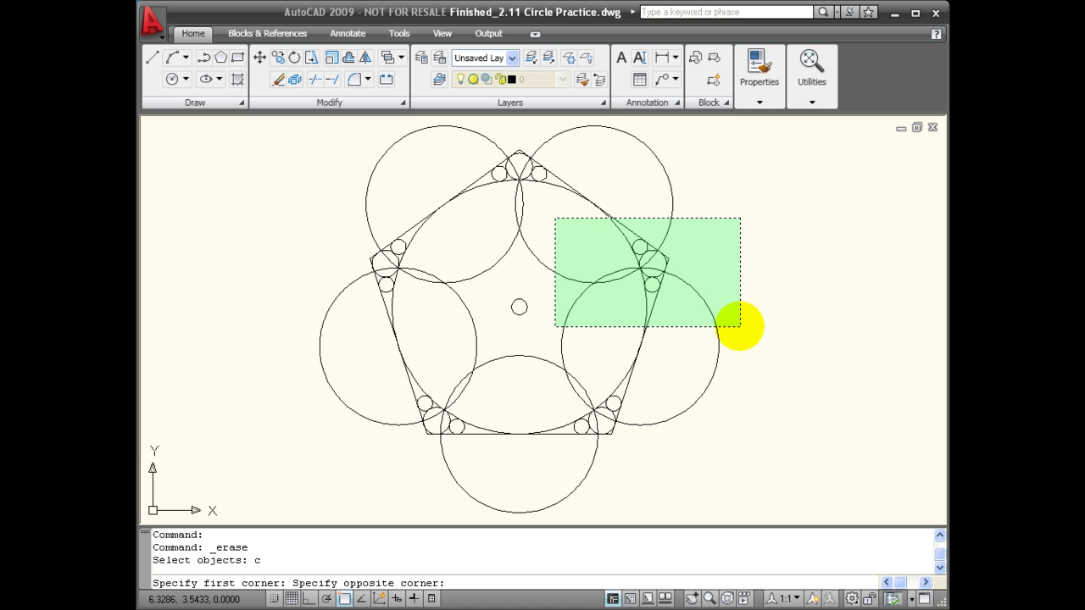
{"action": "left_click", "coordinate": [740, 327]}
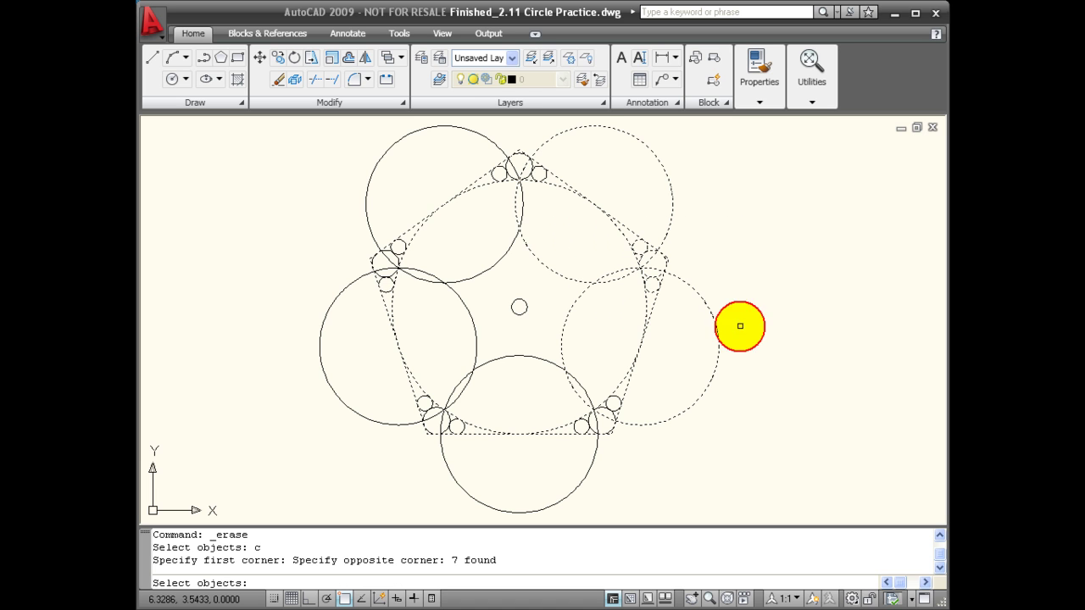
{"action": "key", "text": "Return"}
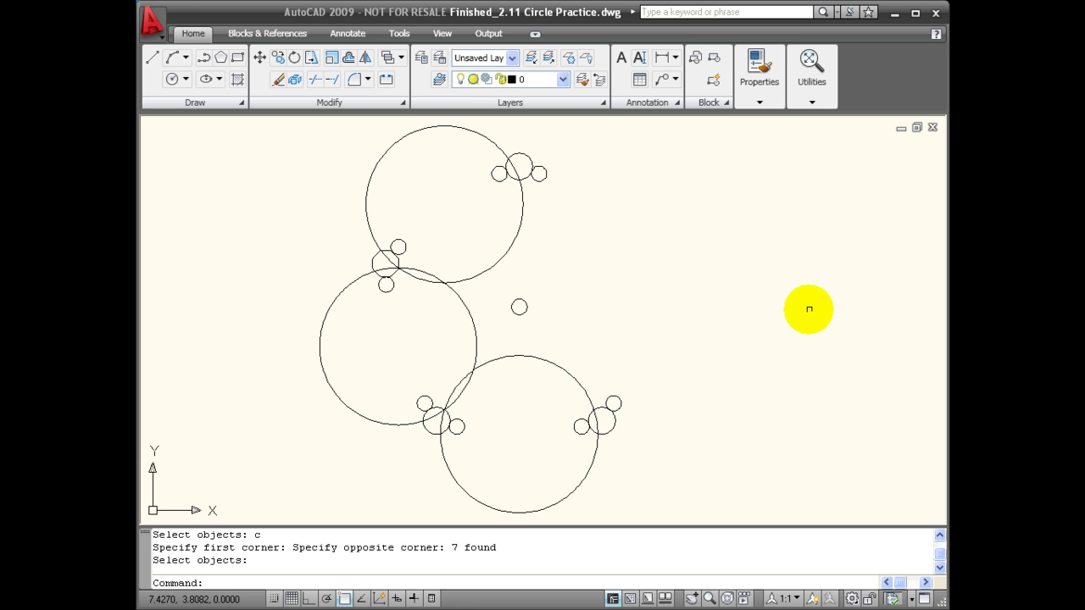